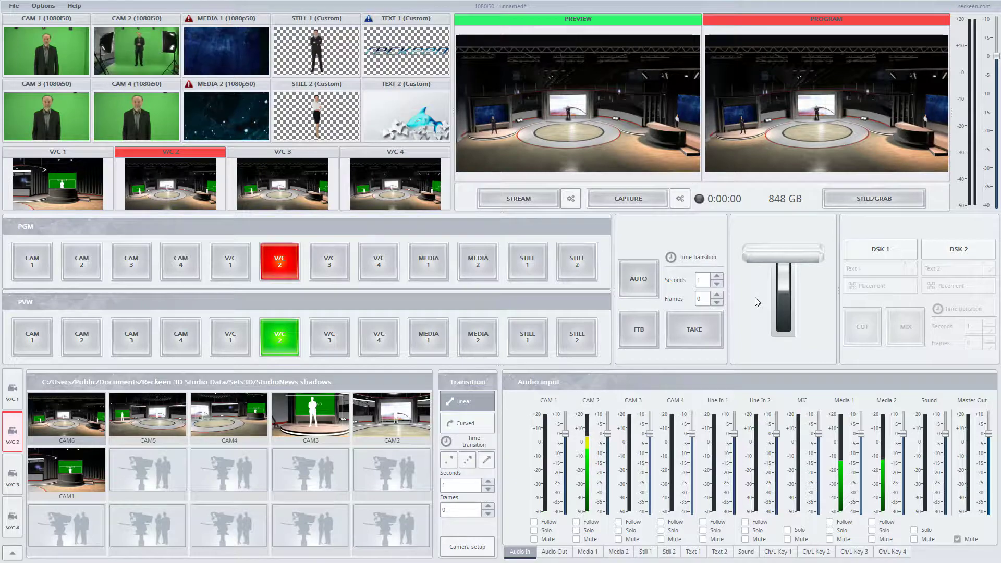
Step: Switch V/C 2 to its CAM1 view and assign the CAM 1 input to source B
{"action": "left_click", "coordinate": [83, 468]}
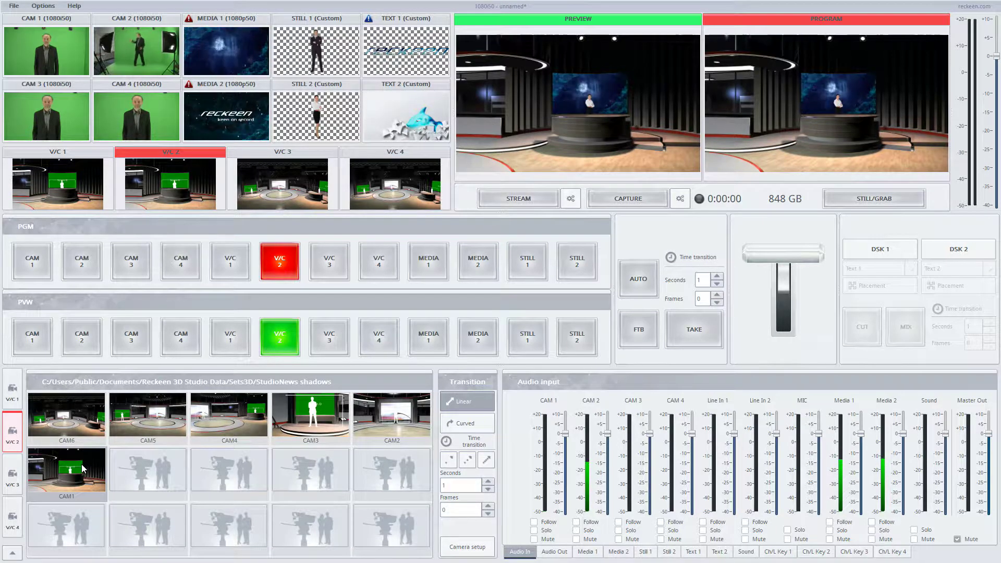
{"action": "left_click", "coordinate": [5, 556]}
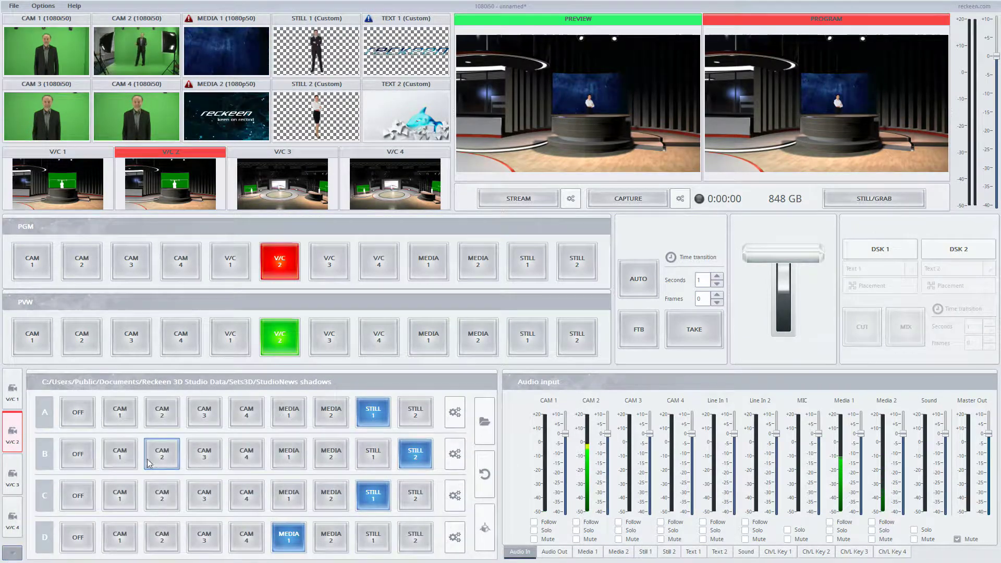
{"action": "left_click", "coordinate": [124, 458]}
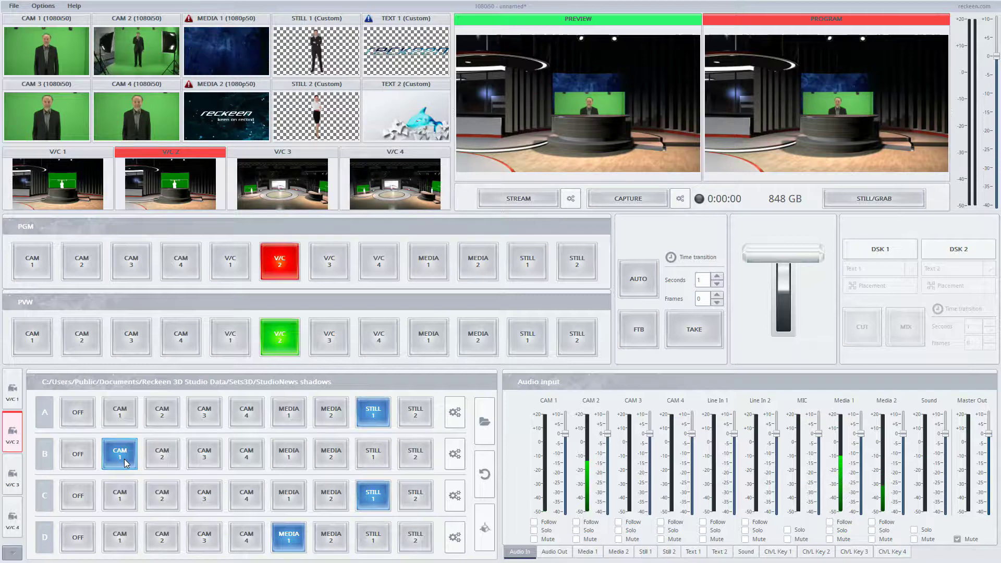
Step: Put CAM 1 on program and preview, and set its keyer to Simple Chroma Key with the keyer settings open
{"action": "left_click", "coordinate": [32, 261]}
{"action": "left_click", "coordinate": [46, 337]}
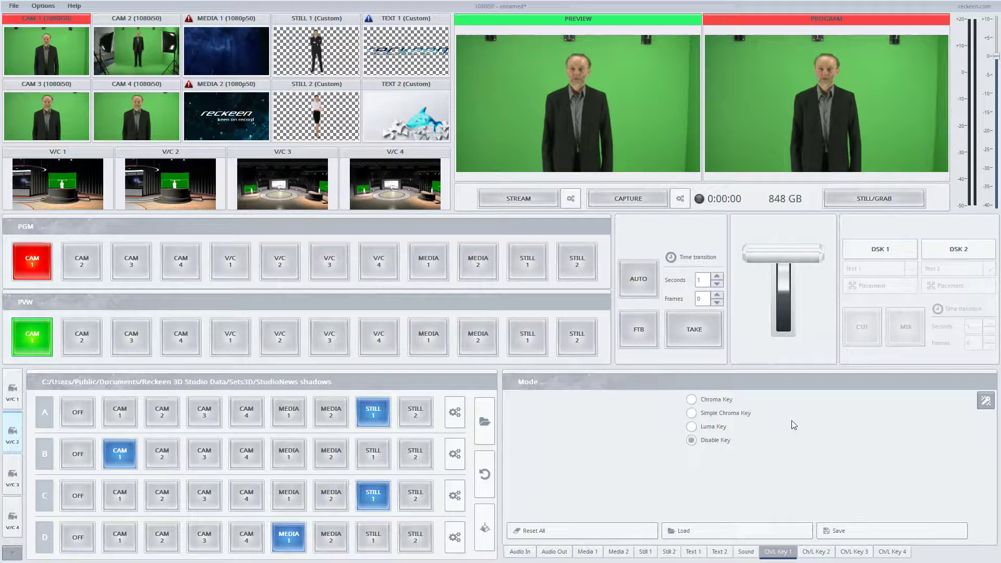
{"action": "left_click", "coordinate": [739, 415]}
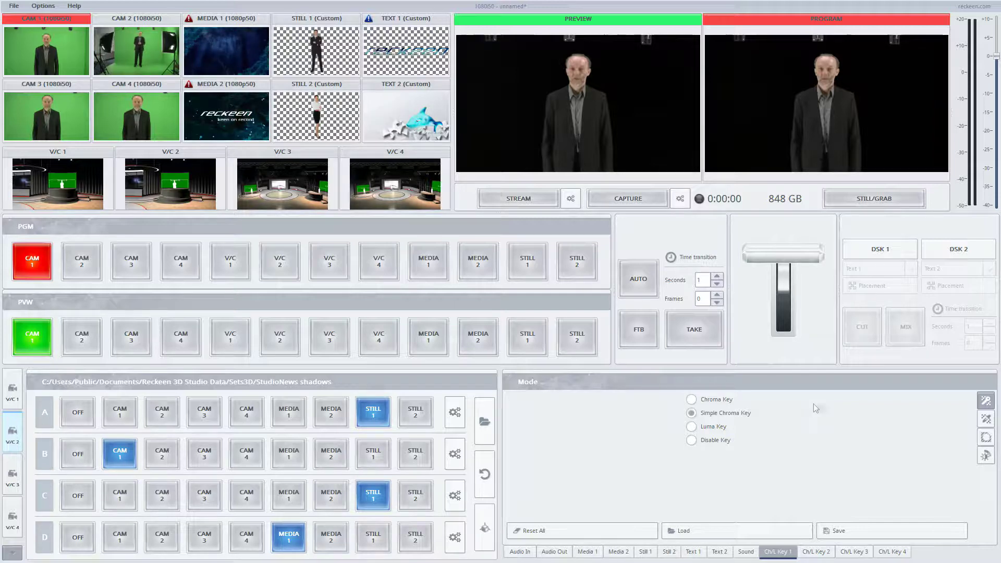
{"action": "left_click", "coordinate": [988, 419]}
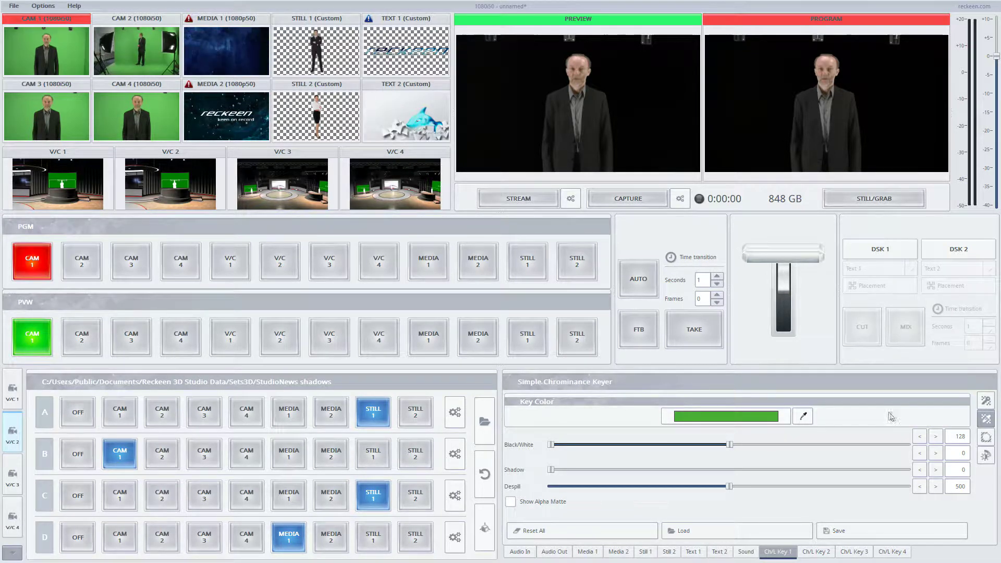
Step: Sample the key color from the green backdrop beside the presenter in the CAM 1 picture
{"action": "left_click", "coordinate": [804, 417]}
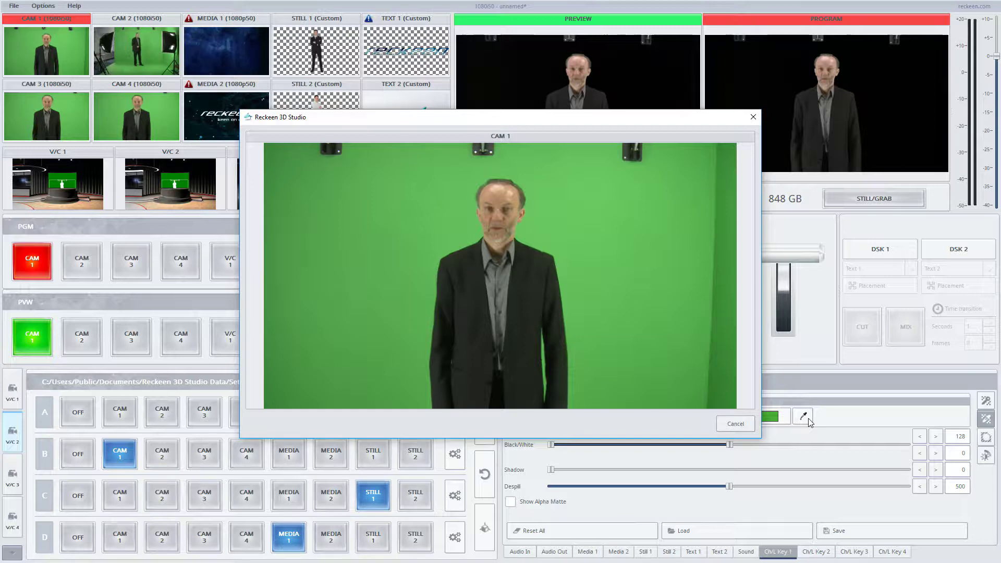
{"action": "left_click", "coordinate": [663, 319]}
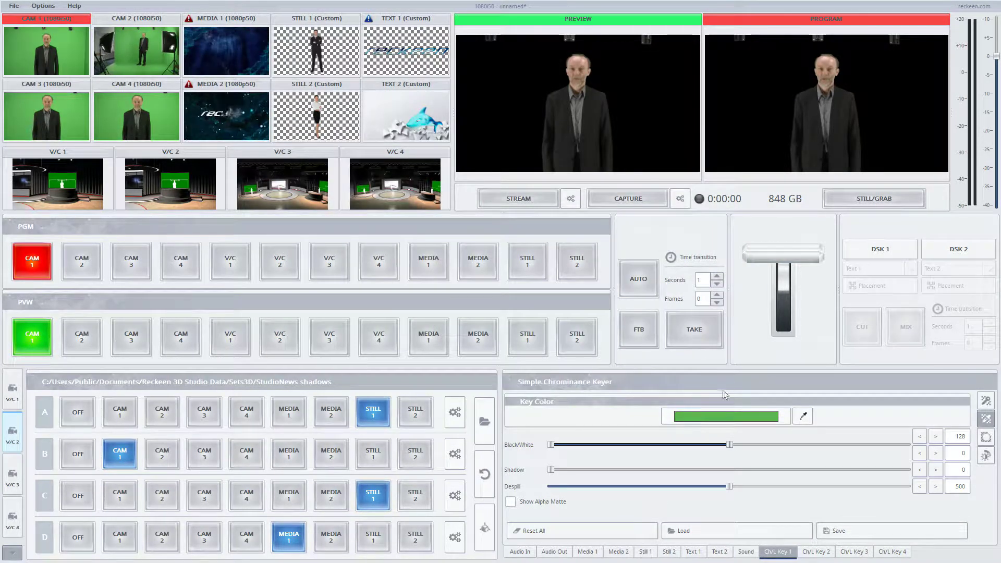
{"action": "left_click", "coordinate": [744, 420]}
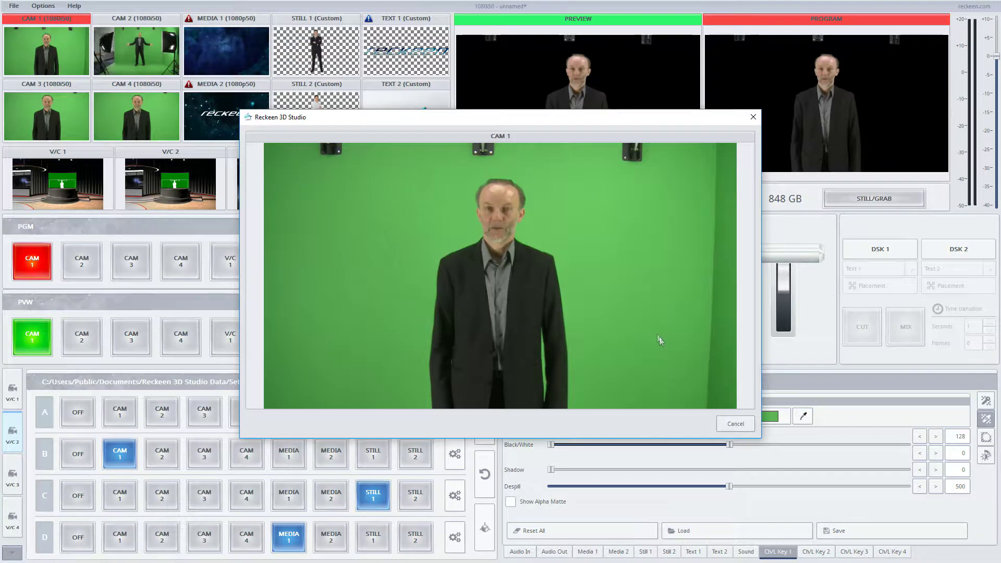
{"action": "left_click", "coordinate": [642, 314]}
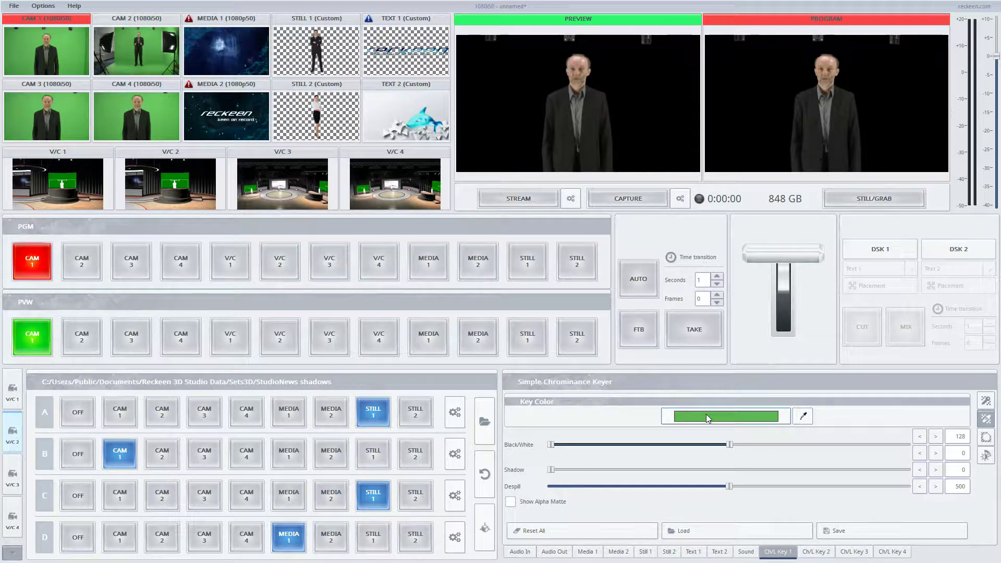
Step: Try a Black/White upper level of 12 while checking the alpha matte, and reset all key settings
{"action": "left_click", "coordinate": [564, 503]}
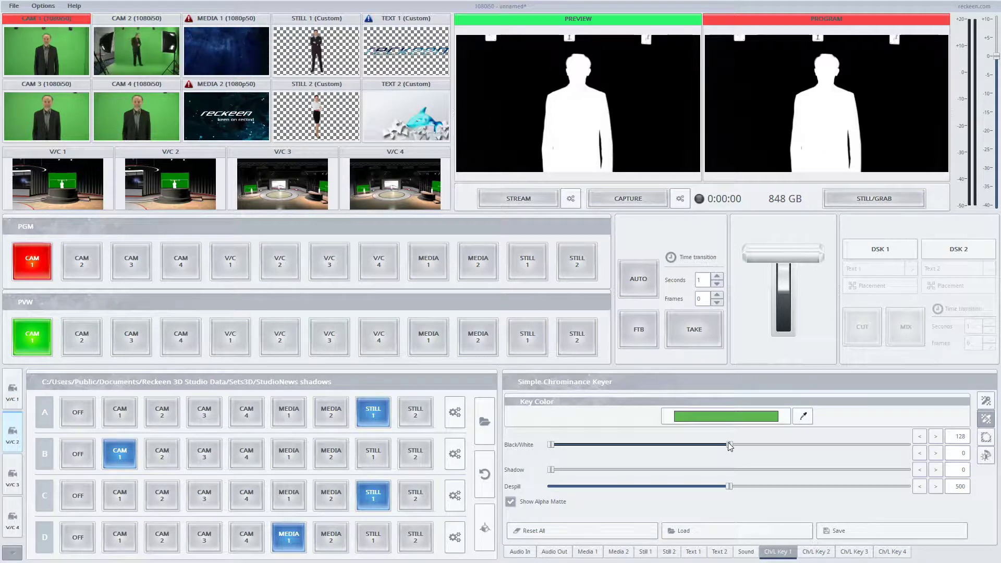
{"action": "left_click_drag", "start_coordinate": [728, 443], "coordinate": [569, 449]}
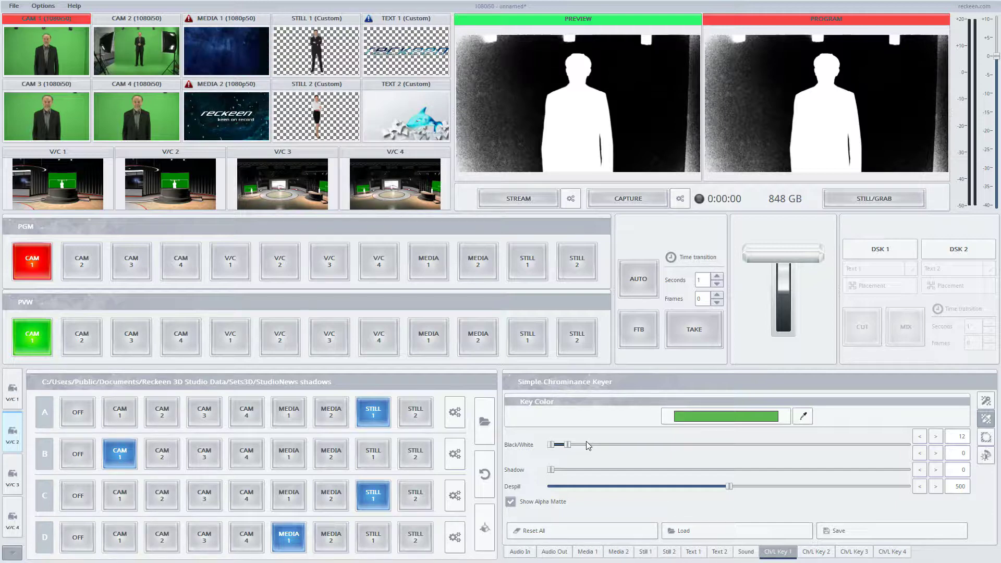
{"action": "left_click", "coordinate": [542, 501]}
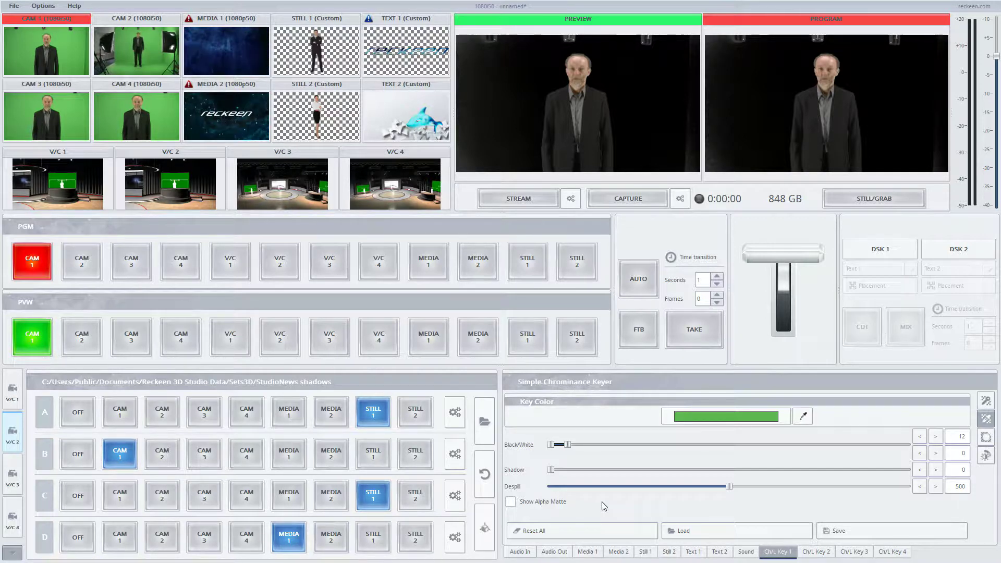
{"action": "left_click", "coordinate": [597, 532]}
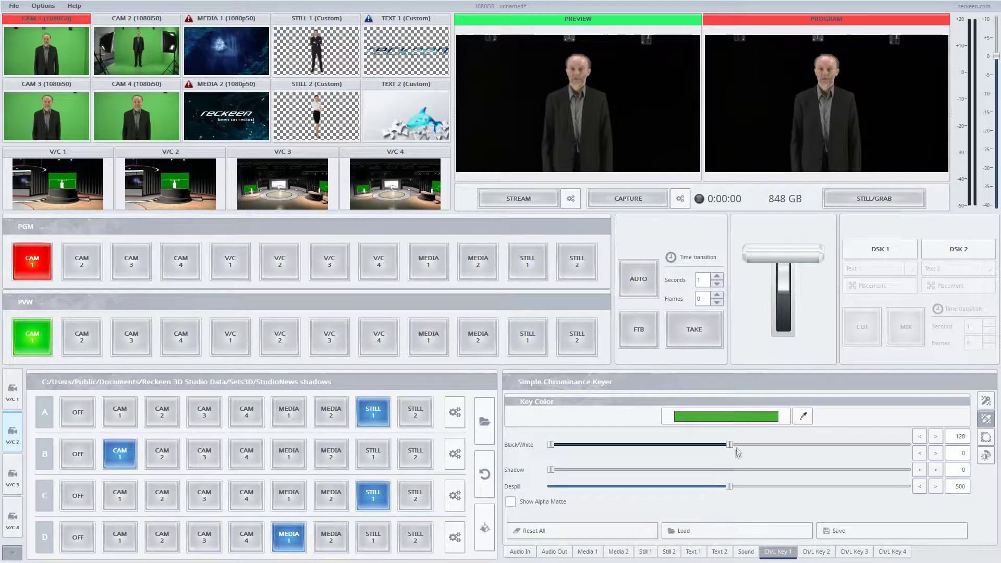
Step: Resample the CAM 1 key color from the green backdrop beside the presenter
{"action": "left_click", "coordinate": [804, 415]}
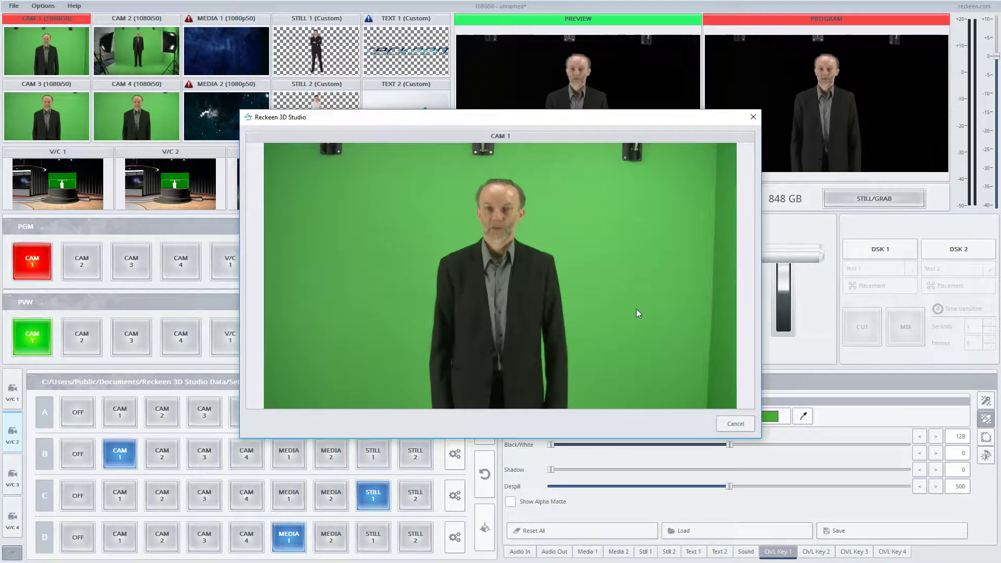
{"action": "left_click", "coordinate": [636, 313]}
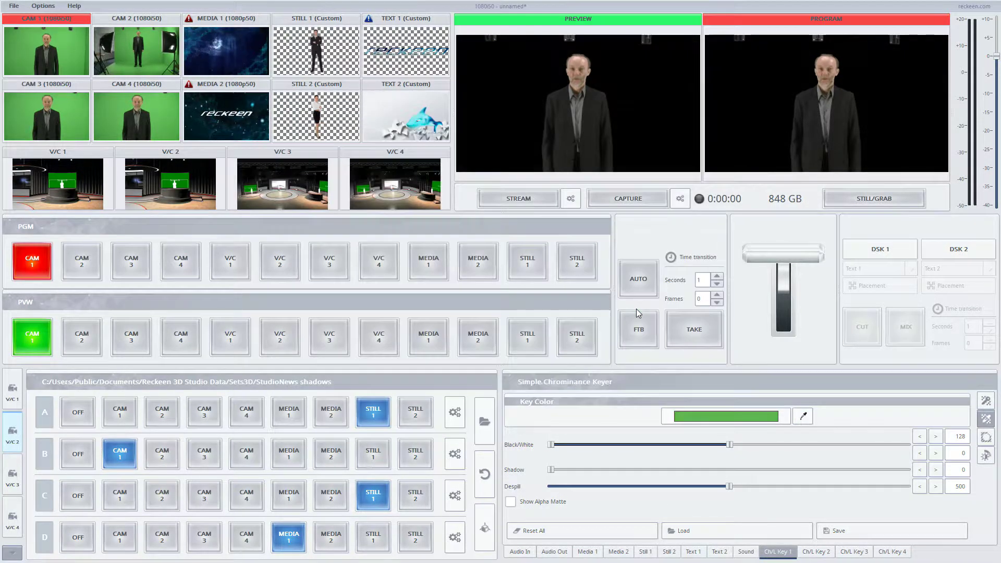
{"action": "left_click", "coordinate": [712, 413]}
{"action": "left_click", "coordinate": [645, 337]}
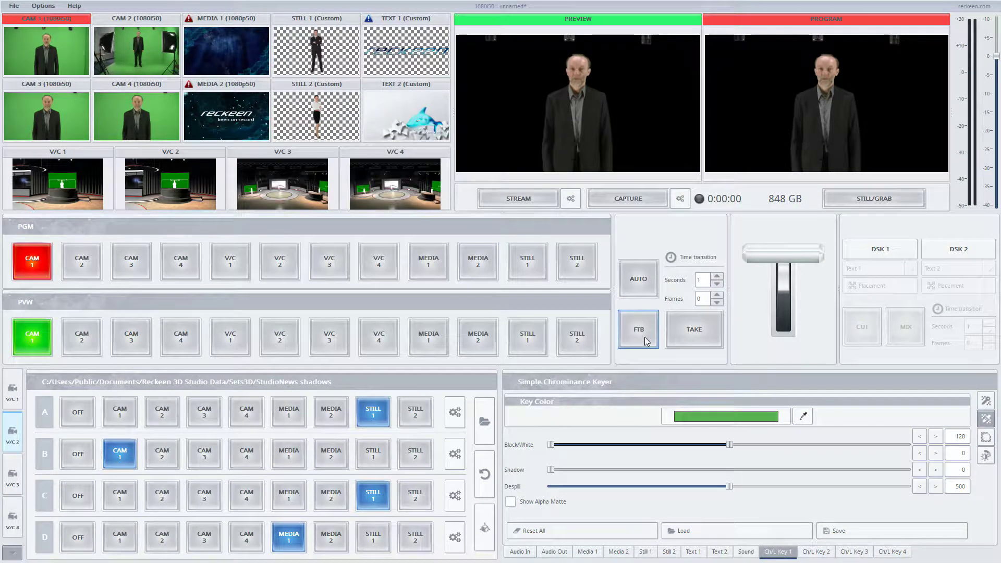
Step: With the alpha matte shown temporarily, set the Black/White levels to 94 and 16 and leave Shadow at 0
{"action": "left_click", "coordinate": [549, 504]}
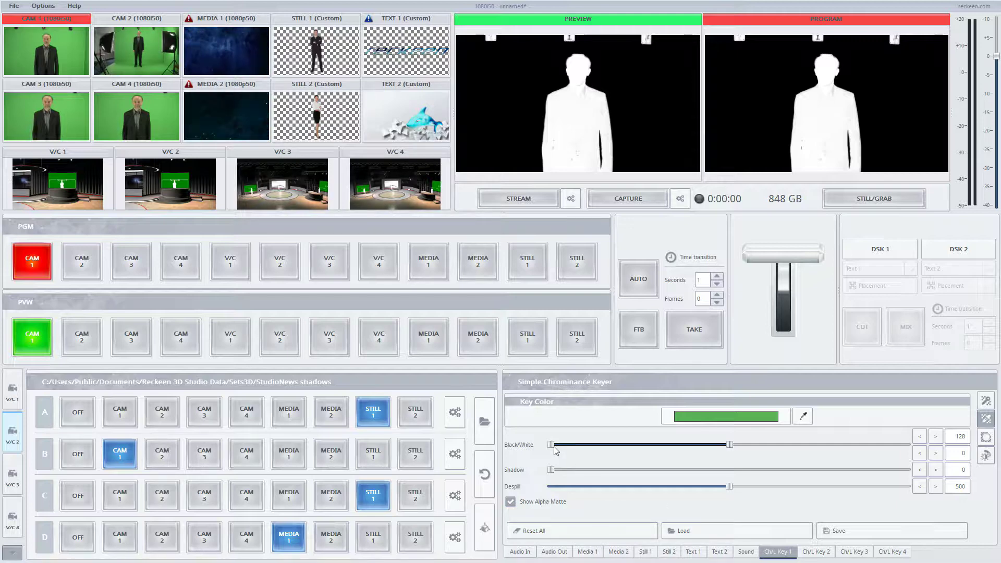
{"action": "left_click_drag", "start_coordinate": [554, 448], "coordinate": [577, 448]}
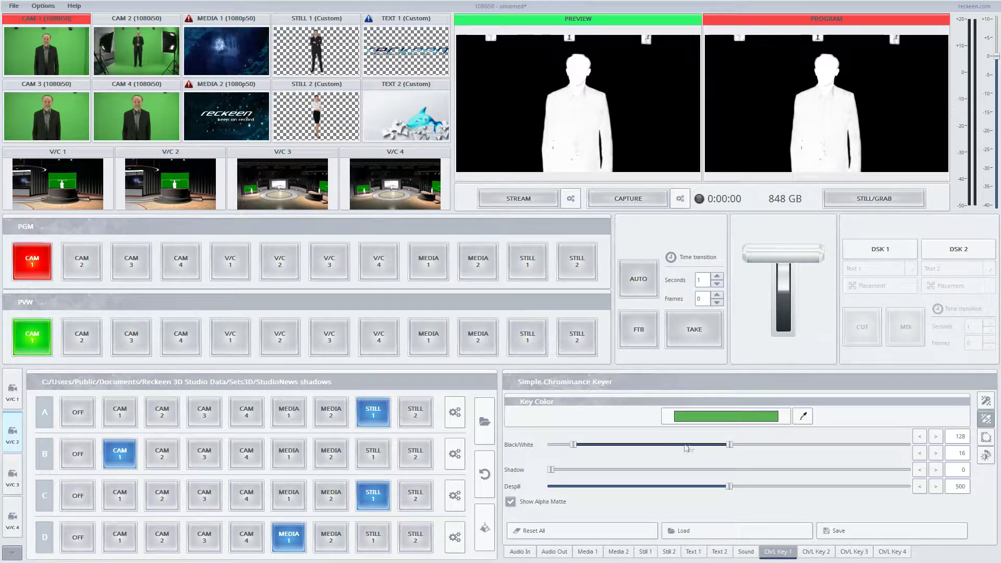
{"action": "left_click_drag", "start_coordinate": [730, 445], "coordinate": [682, 447]}
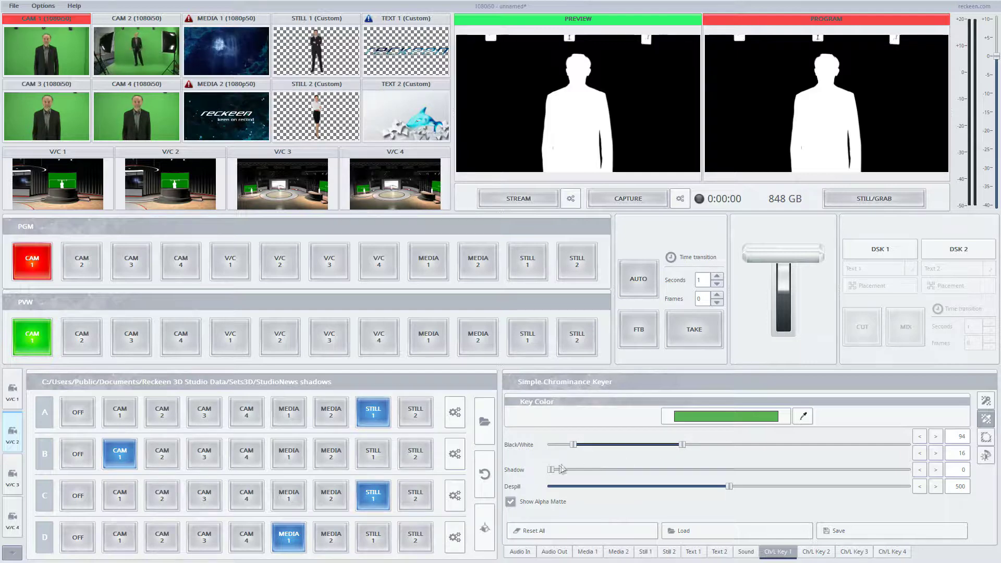
{"action": "mouse_move", "coordinate": [552, 470]}
{"action": "left_mouse_down"}
{"action": "mouse_move", "coordinate": [567, 471]}
{"action": "mouse_move", "coordinate": [553, 472]}
{"action": "left_mouse_up"}
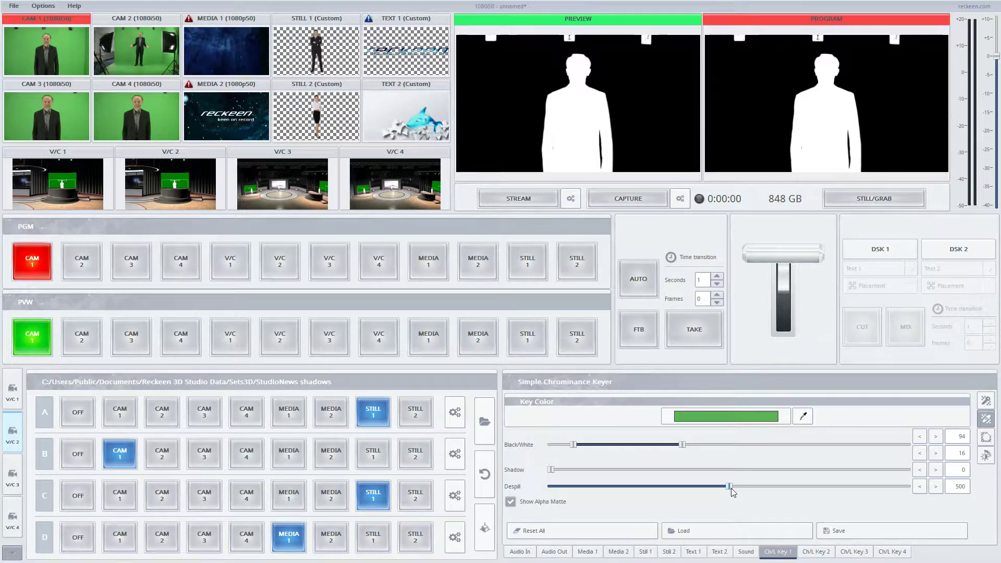
{"action": "left_click", "coordinate": [553, 505]}
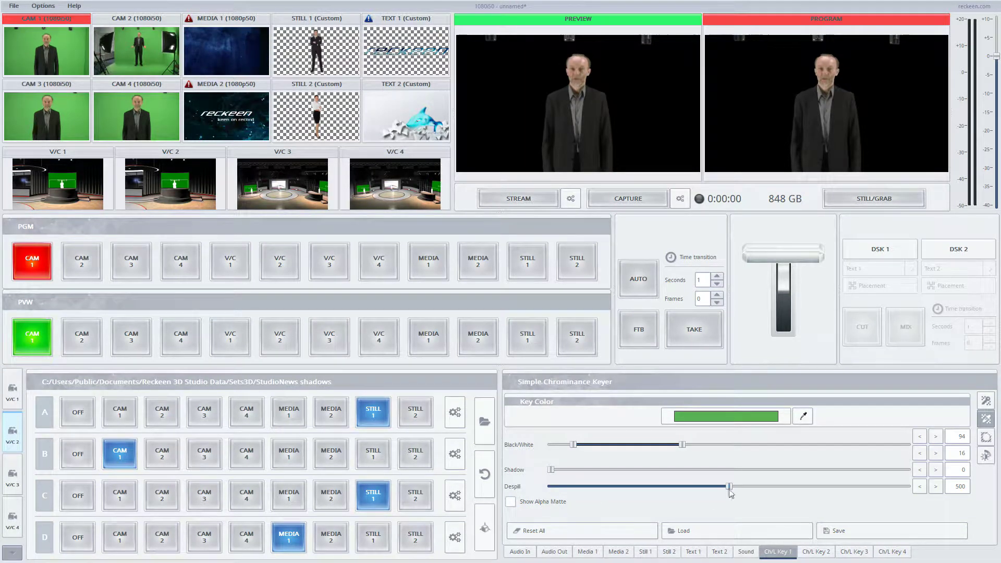
Step: Try Despill at 0 and 145, and settle on 300 to remove the green spill from the presenter
{"action": "left_click_drag", "start_coordinate": [730, 488], "coordinate": [546, 492]}
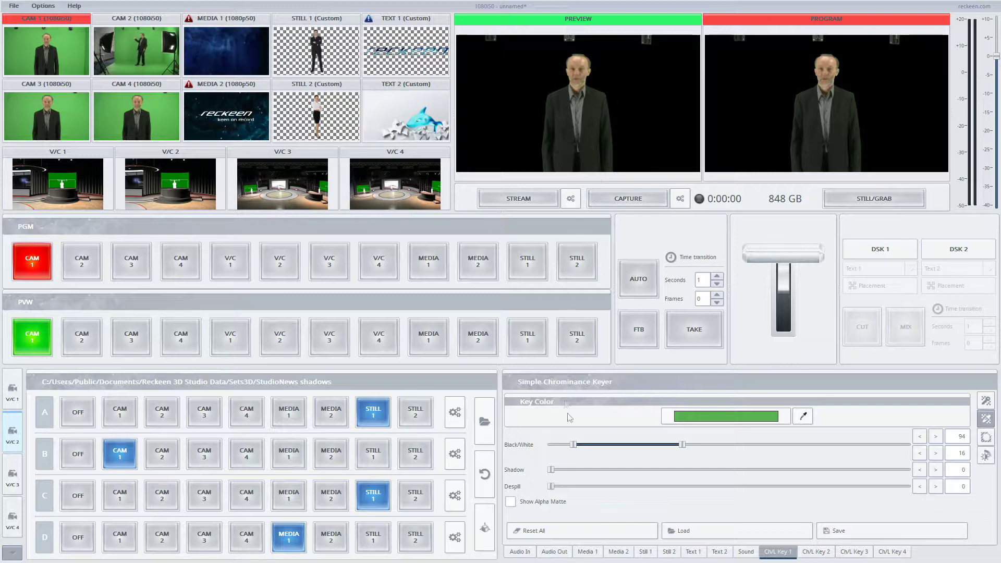
{"action": "left_click_drag", "start_coordinate": [551, 486], "coordinate": [605, 487]}
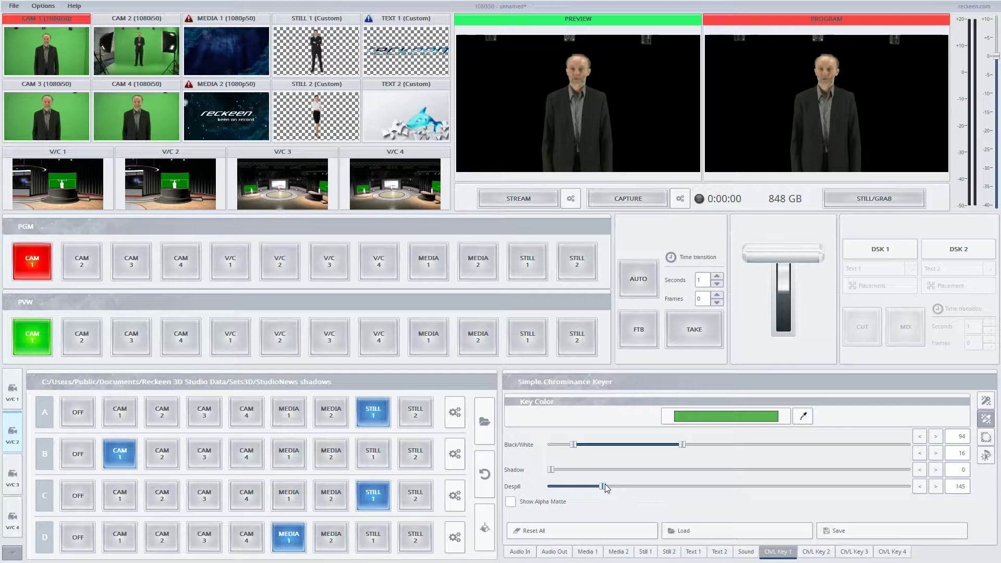
{"action": "left_click_drag", "start_coordinate": [605, 485], "coordinate": [660, 489]}
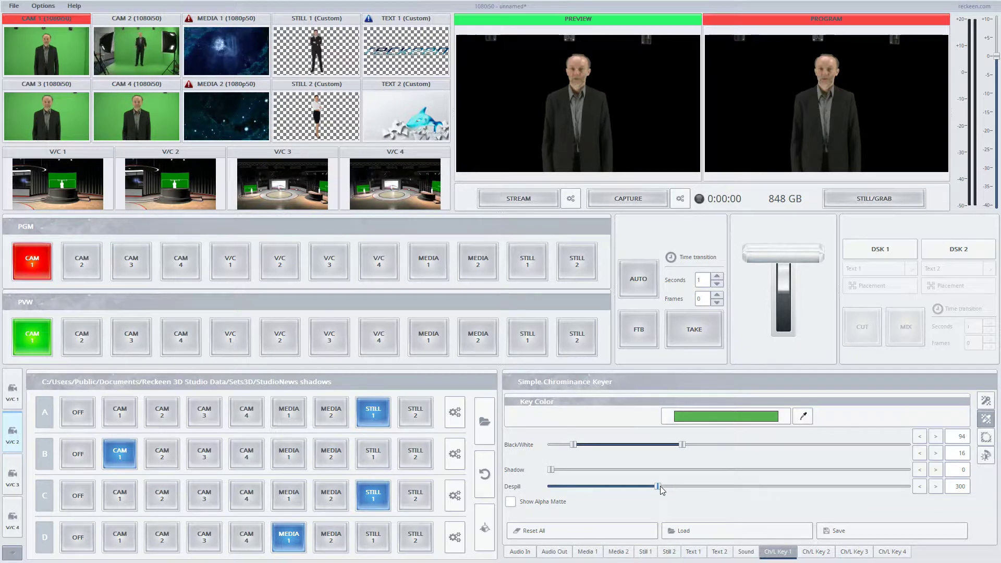
Step: Crop the key with a garbage mask, setting Left/Right to 98.0 and 2.3 and the lower Top/Bottom value to 7.6
{"action": "left_click", "coordinate": [987, 437]}
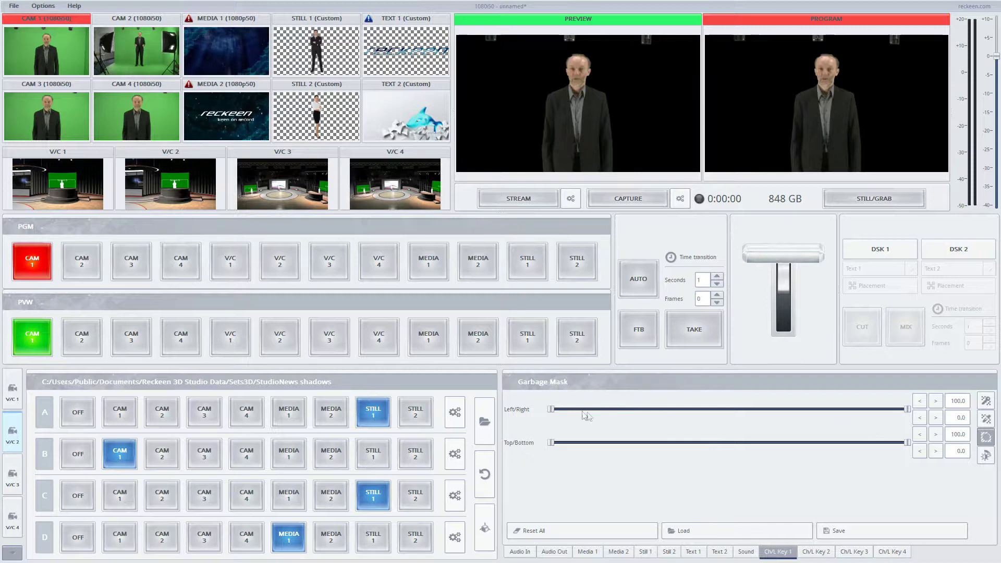
{"action": "left_click_drag", "start_coordinate": [551, 410], "coordinate": [561, 412]}
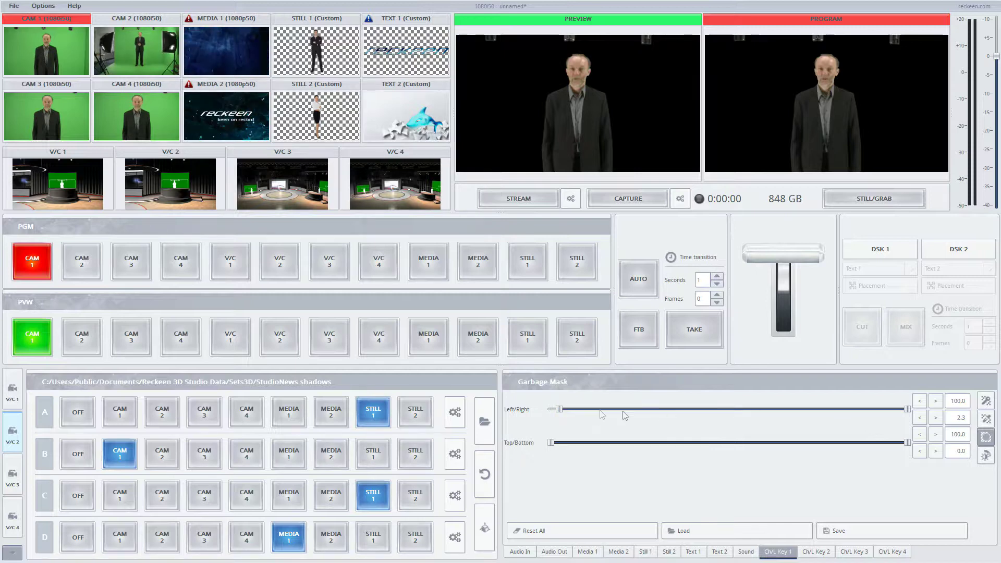
{"action": "left_click_drag", "start_coordinate": [908, 409], "coordinate": [901, 414]}
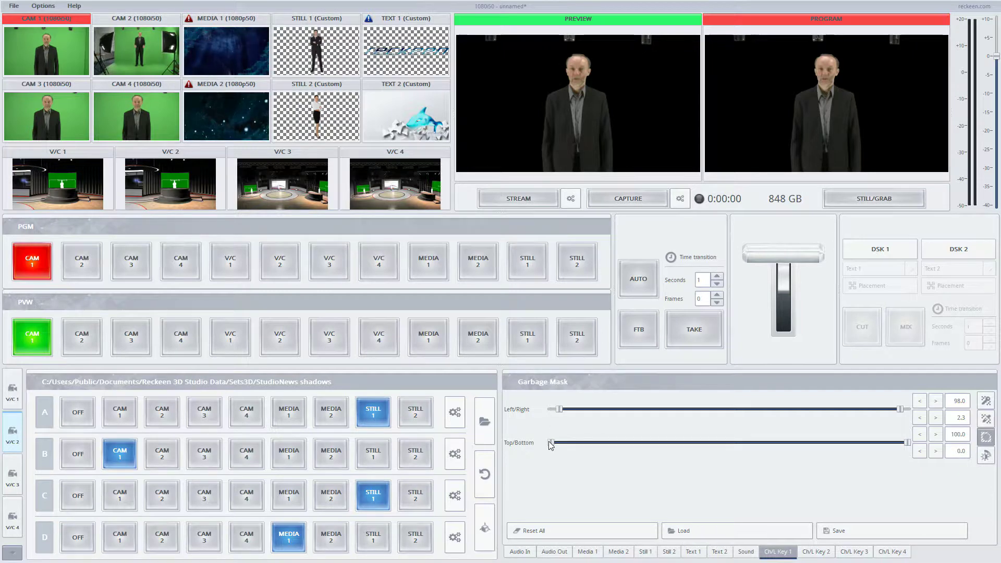
{"action": "left_click_drag", "start_coordinate": [552, 444], "coordinate": [578, 443]}
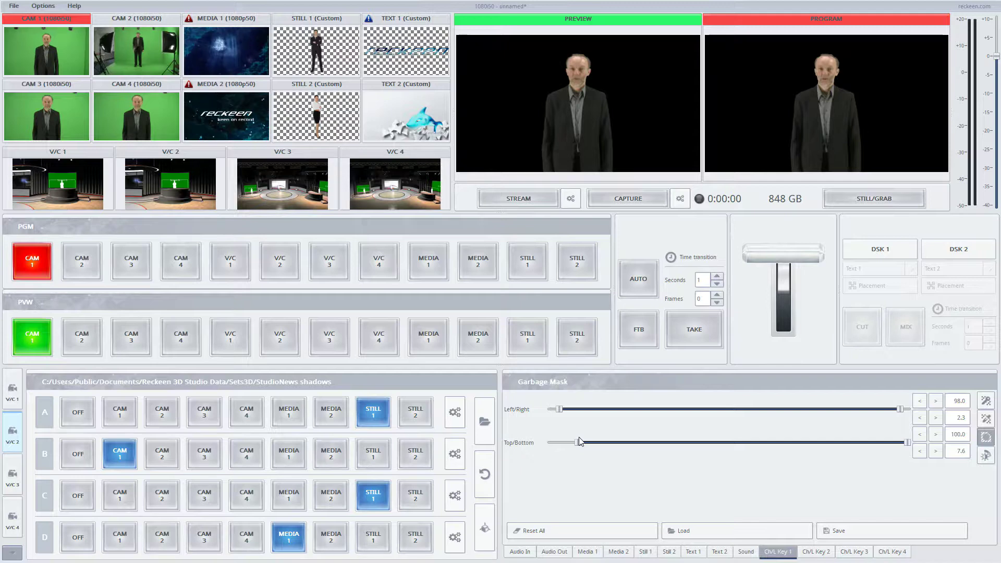
Step: Enable post correction for the CAM 1 key and set its saturation to 501
{"action": "left_click", "coordinate": [987, 456]}
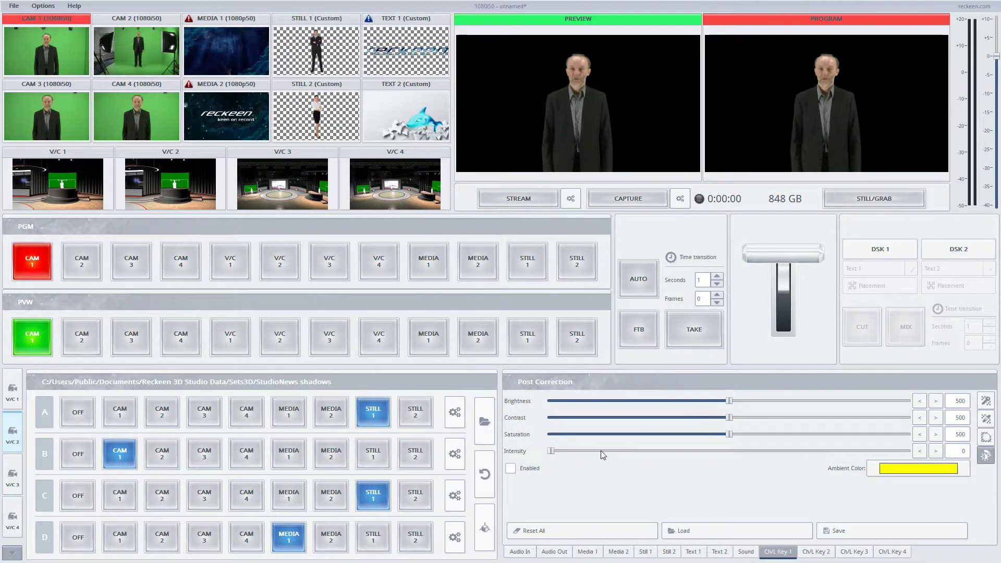
{"action": "left_click", "coordinate": [511, 468]}
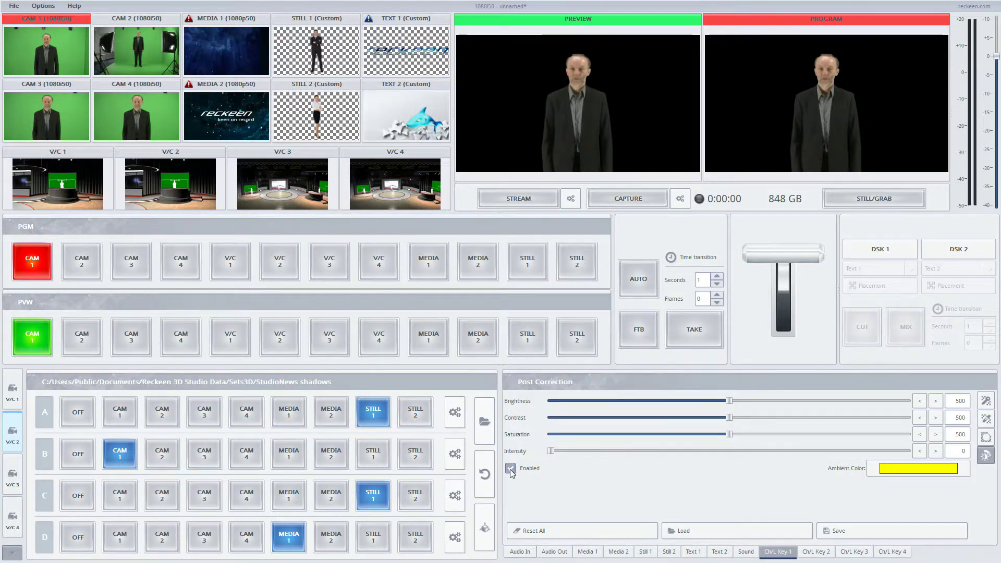
{"action": "left_click_drag", "start_coordinate": [729, 402], "coordinate": [730, 434]}
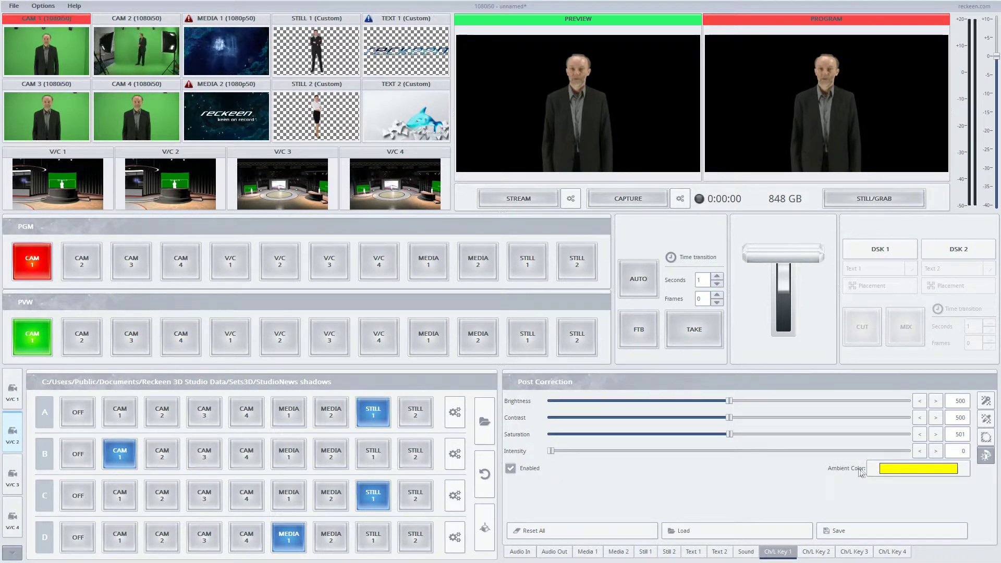
Step: Try out the ambient color wheel and the Intensity setting, ending on yellow at hue 60 with intensity 0
{"action": "left_click", "coordinate": [887, 471]}
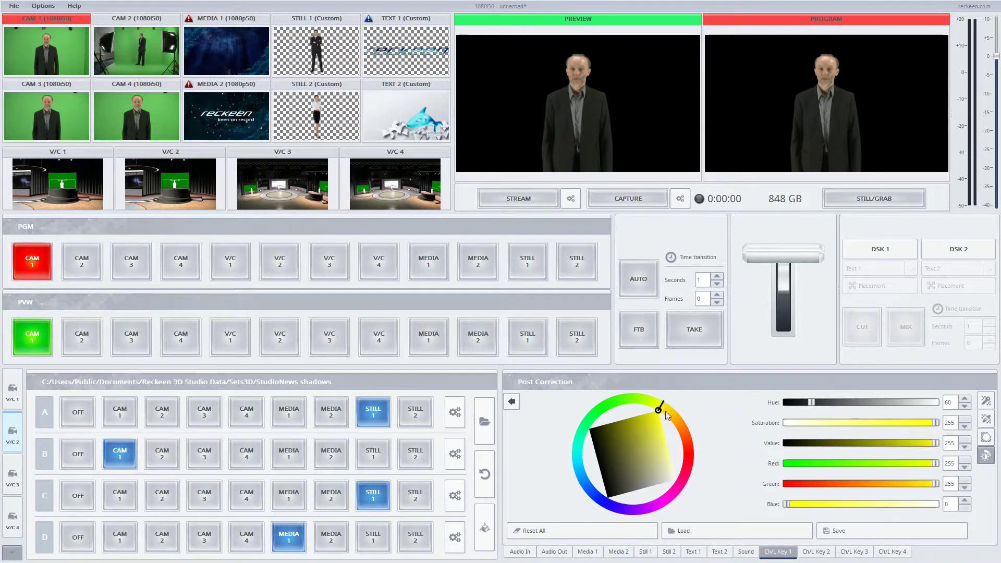
{"action": "mouse_move", "coordinate": [664, 416]}
{"action": "left_mouse_down"}
{"action": "mouse_move", "coordinate": [658, 445]}
{"action": "mouse_move", "coordinate": [659, 409]}
{"action": "left_mouse_up"}
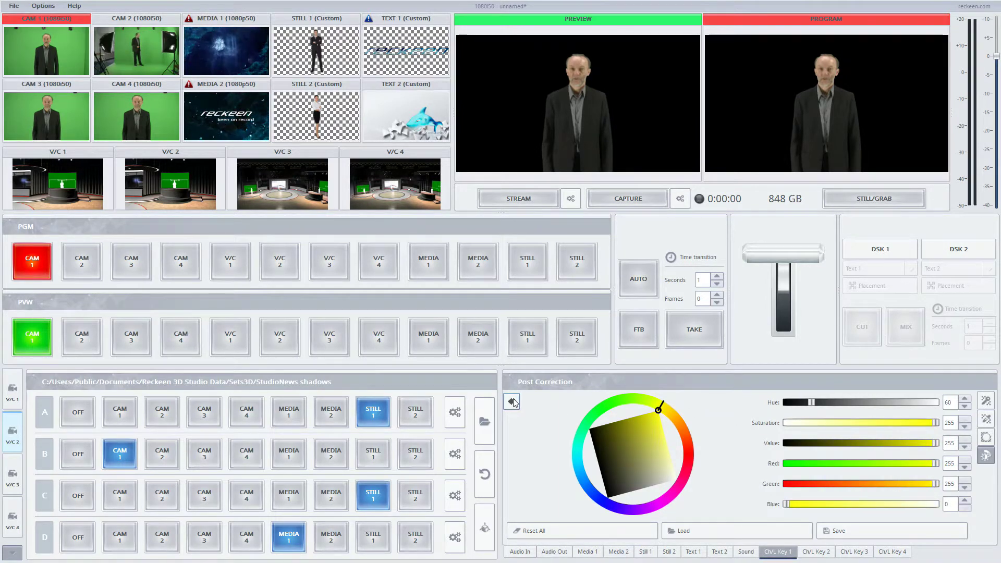
{"action": "left_click", "coordinate": [512, 401]}
{"action": "mouse_move", "coordinate": [552, 455]}
{"action": "left_mouse_down"}
{"action": "mouse_move", "coordinate": [849, 455]}
{"action": "mouse_move", "coordinate": [546, 456]}
{"action": "left_mouse_up"}
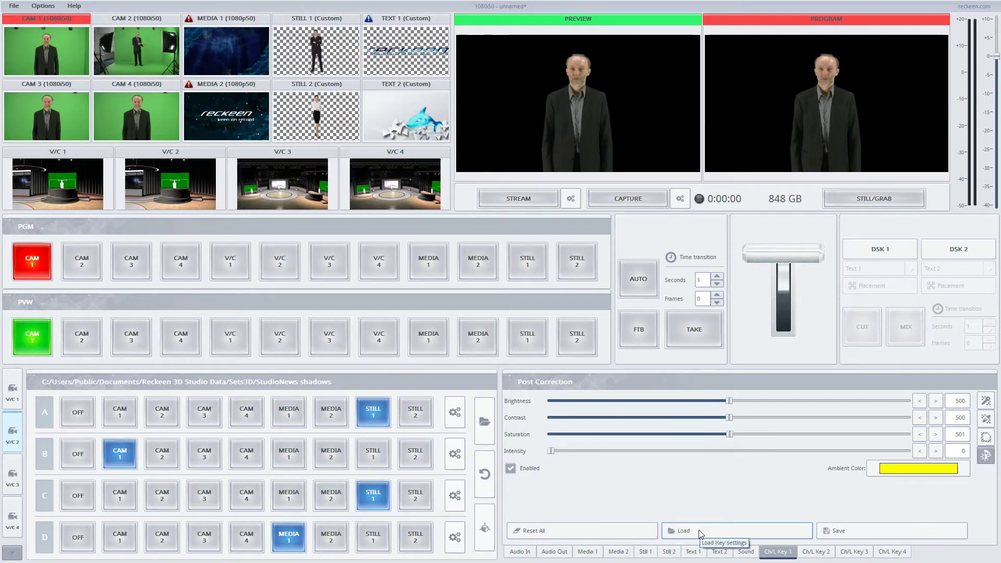
Step: Put V/C 1 on program and preview, and shift source B to a Y offset of about 10.74
{"action": "left_click", "coordinate": [230, 261]}
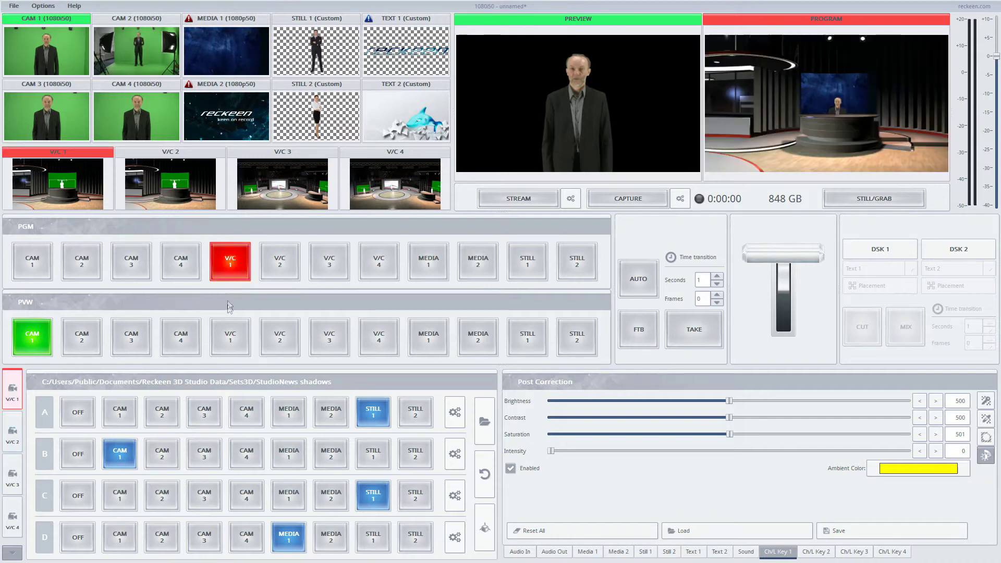
{"action": "left_click", "coordinate": [230, 337]}
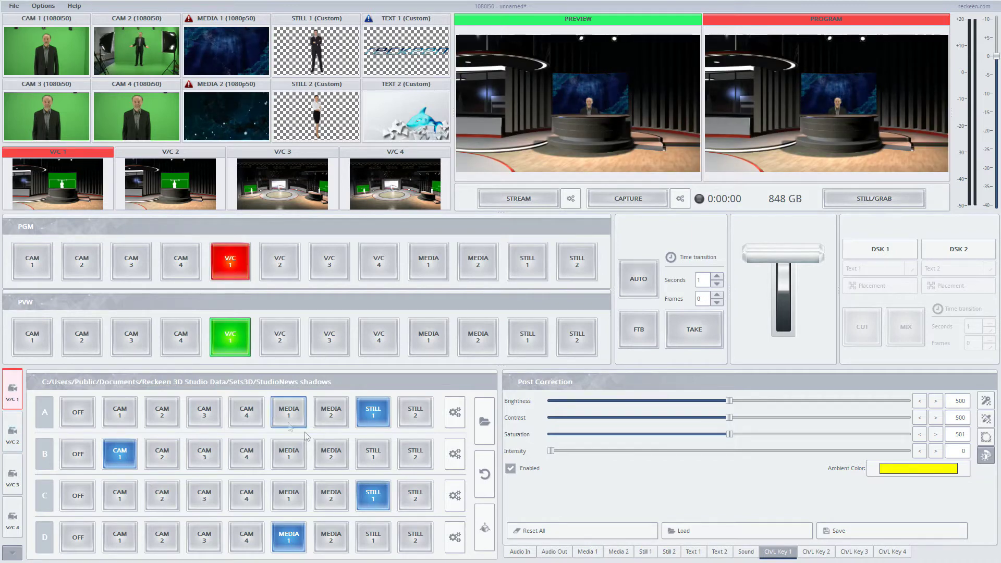
{"action": "left_click", "coordinate": [453, 457]}
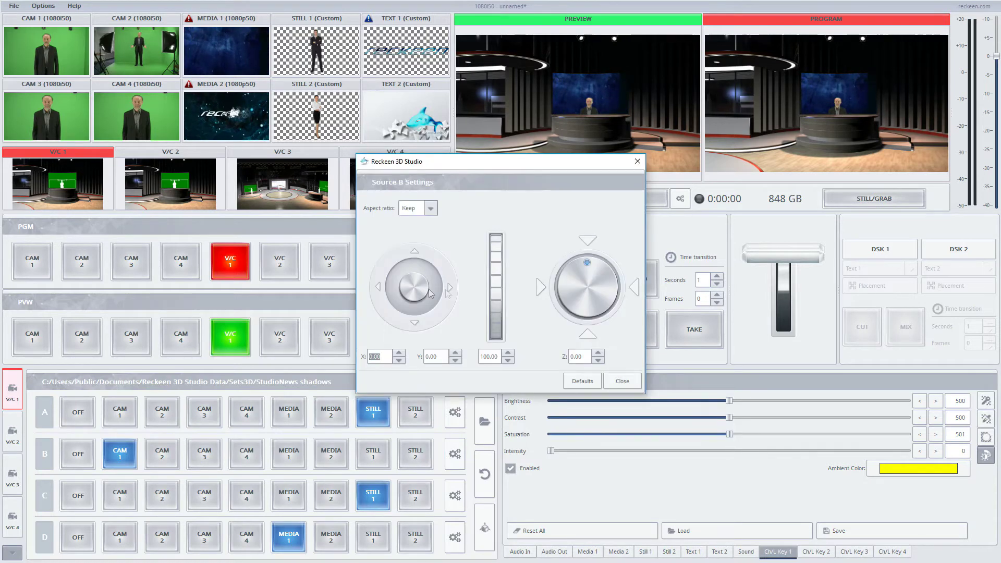
{"action": "left_click_drag", "start_coordinate": [414, 287], "coordinate": [414, 287]}
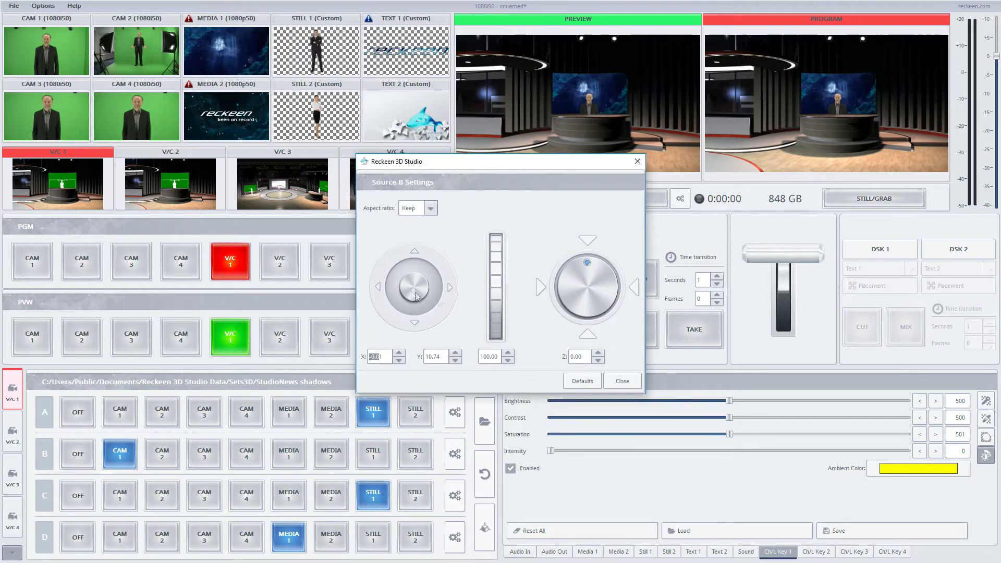
{"action": "left_click", "coordinate": [621, 380]}
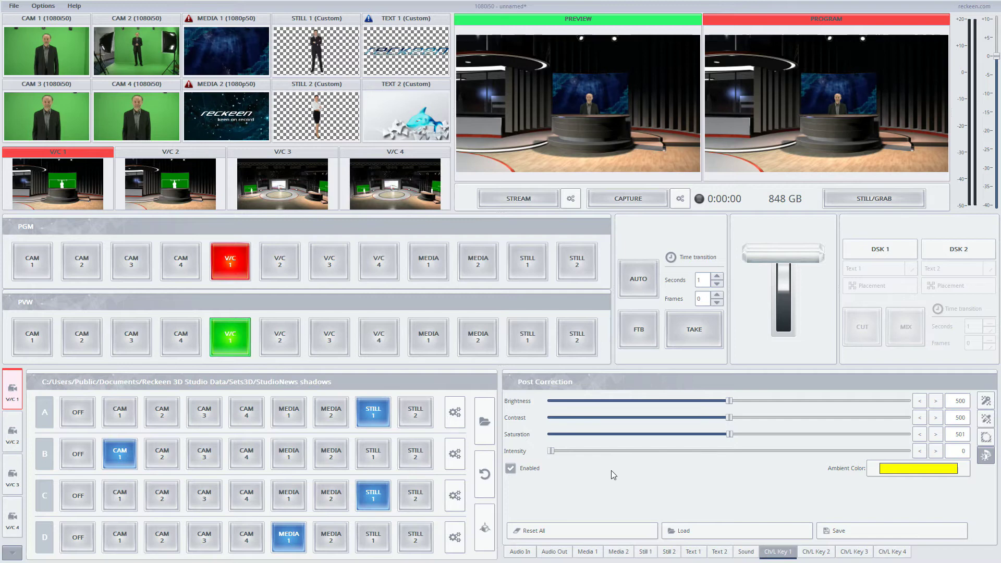